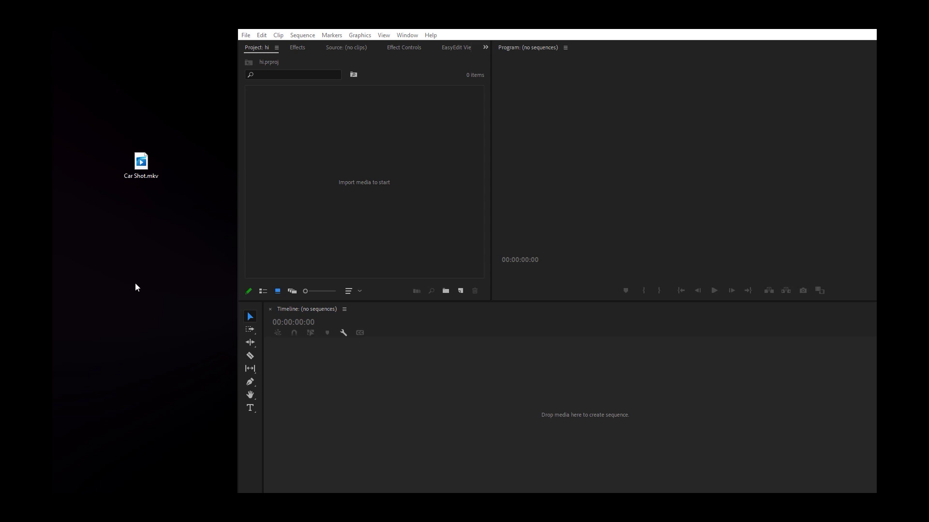
# Step: Drag Car Shot.mkv from the desktop into the 'hi' project's Project panel
pyautogui.moveTo(141, 167); pyautogui.dragTo(372, 192)
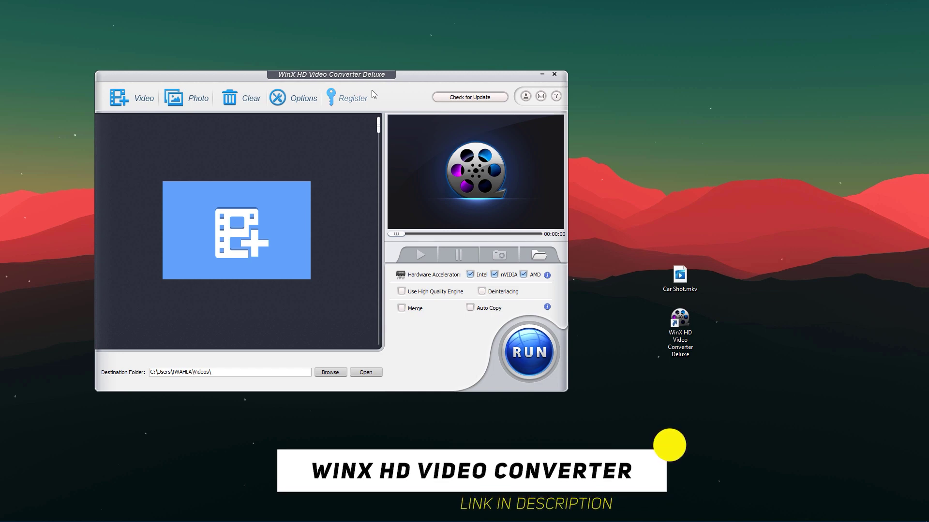
pyautogui.moveTo(367, 83); pyautogui.dragTo(384, 83)
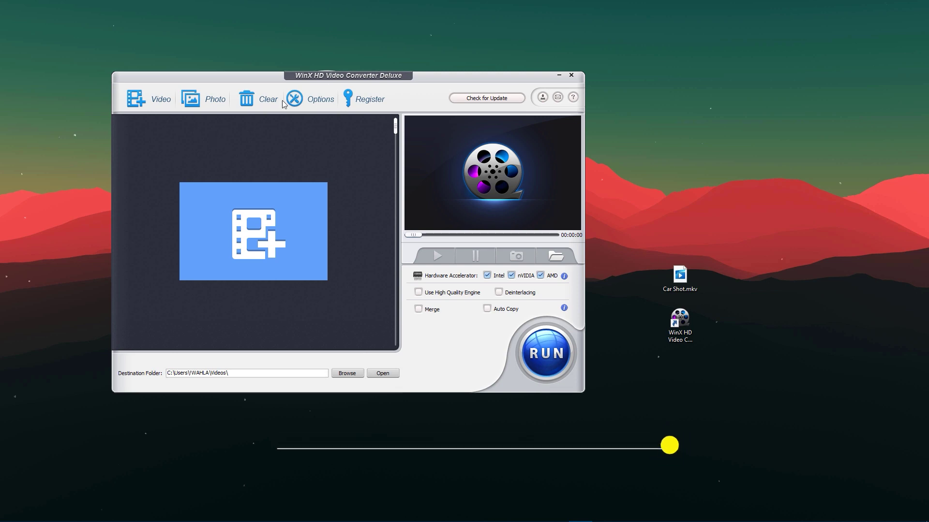
pyautogui.moveTo(338, 80); pyautogui.dragTo(350, 83)
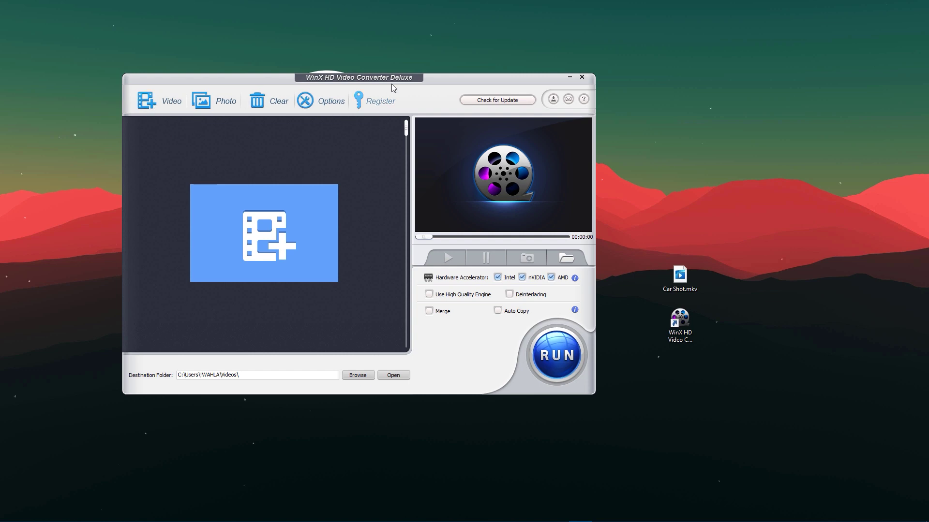
pyautogui.moveTo(273, 292); pyautogui.dragTo(294, 291)
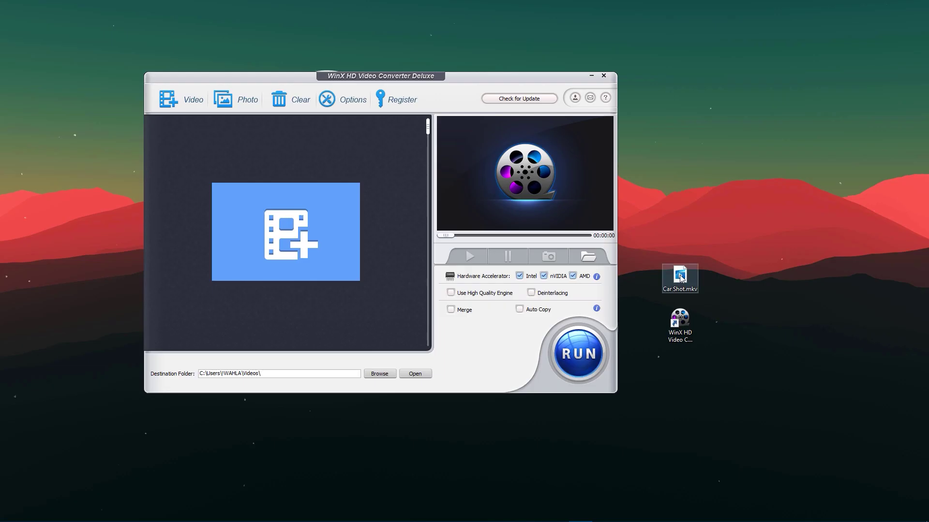
# Step: Move the Car Shot.mkv icon and check its properties: an MKV file of 7.85 MB
pyautogui.moveTo(680, 278); pyautogui.dragTo(727, 254)
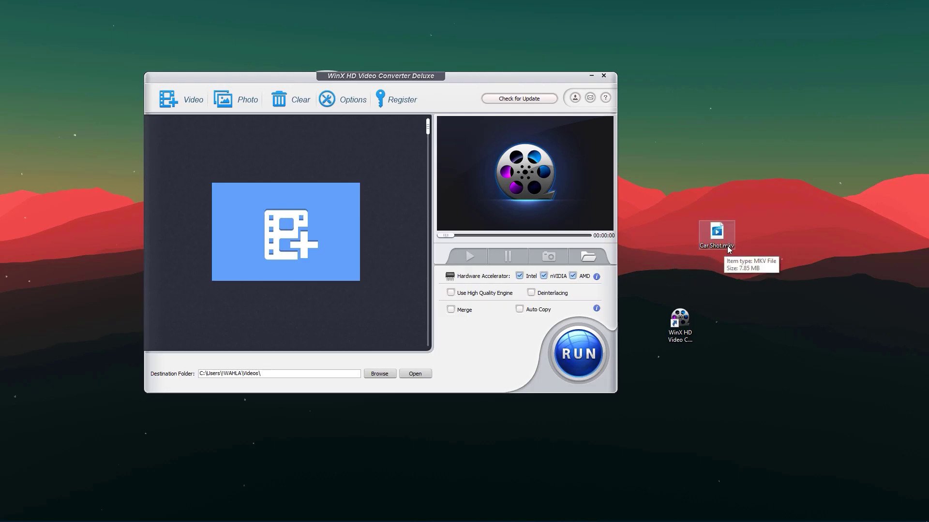
pyautogui.rightClick(718, 237)
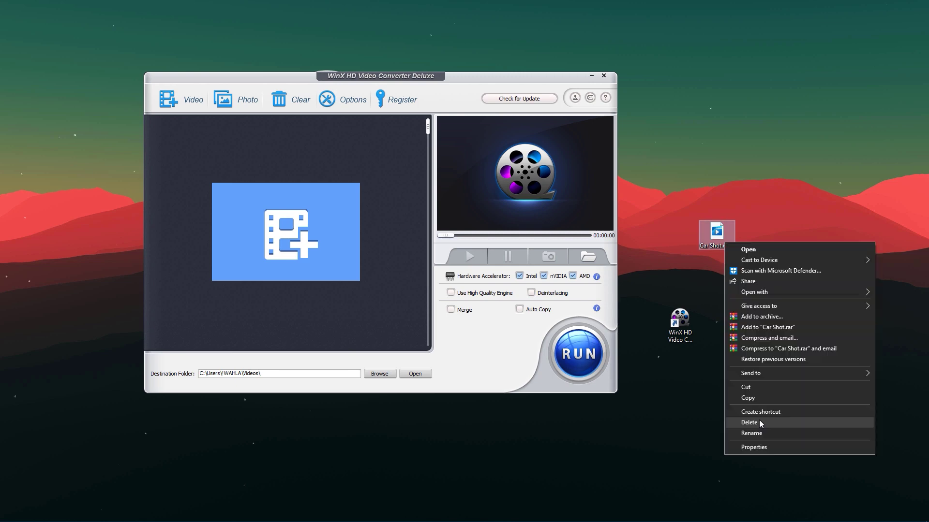
pyautogui.click(754, 447)
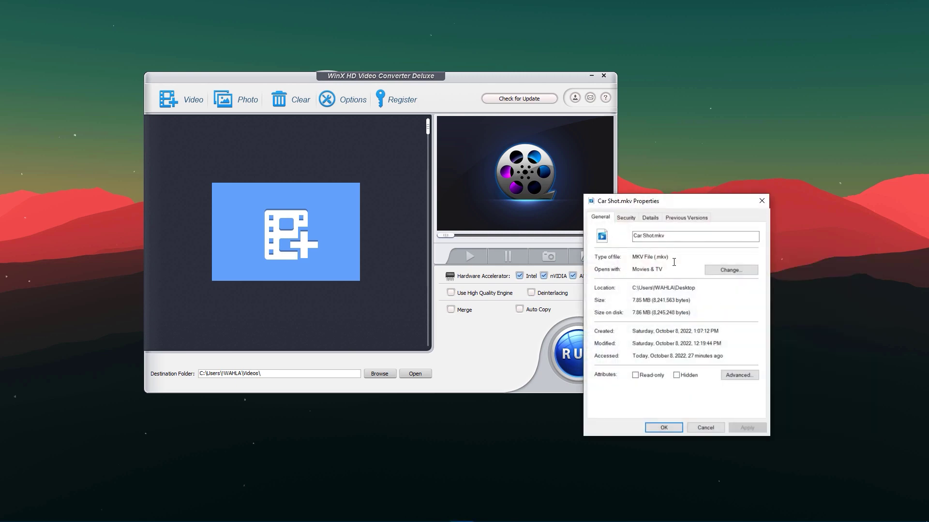
pyautogui.click(761, 201)
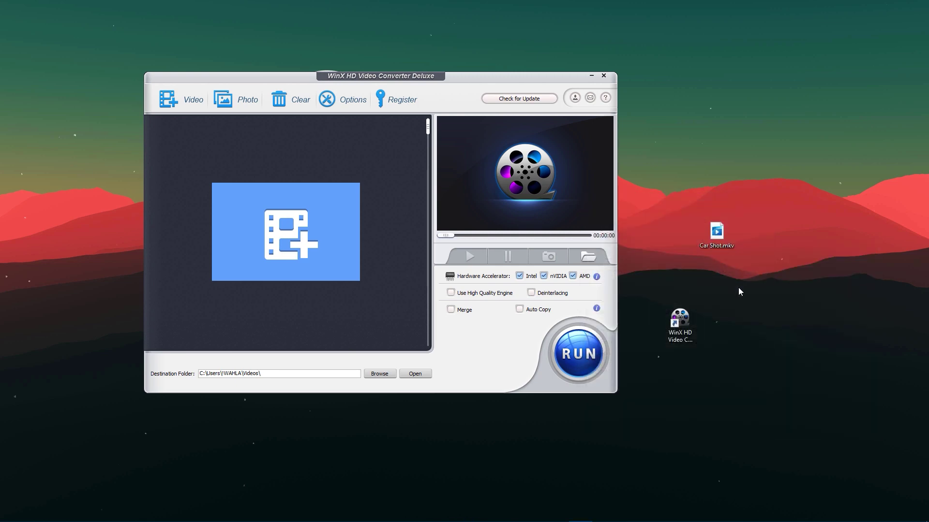
# Step: Shrink and move the Premiere window beside the desktop icons, then drop Car Shot.mkv into the Project panel
pyautogui.click(343, 514)
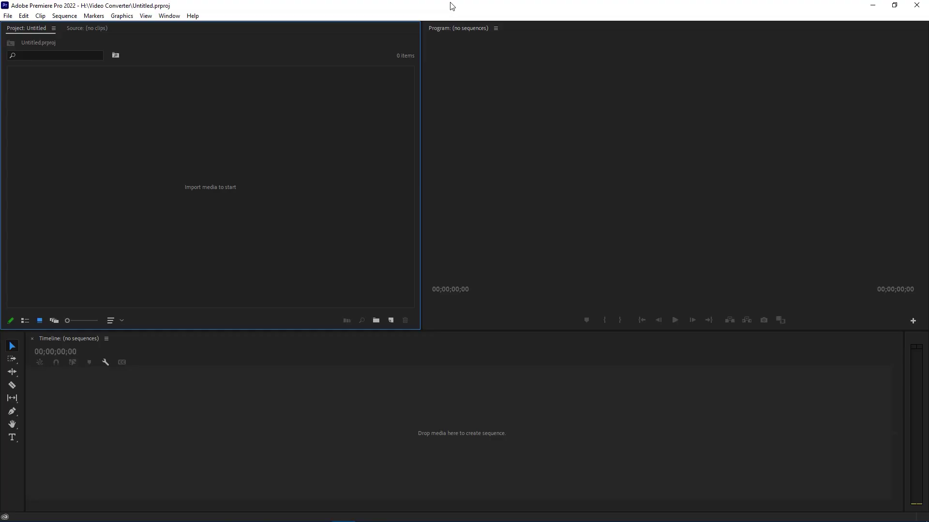
pyautogui.moveTo(450, 6); pyautogui.dragTo(414, 19)
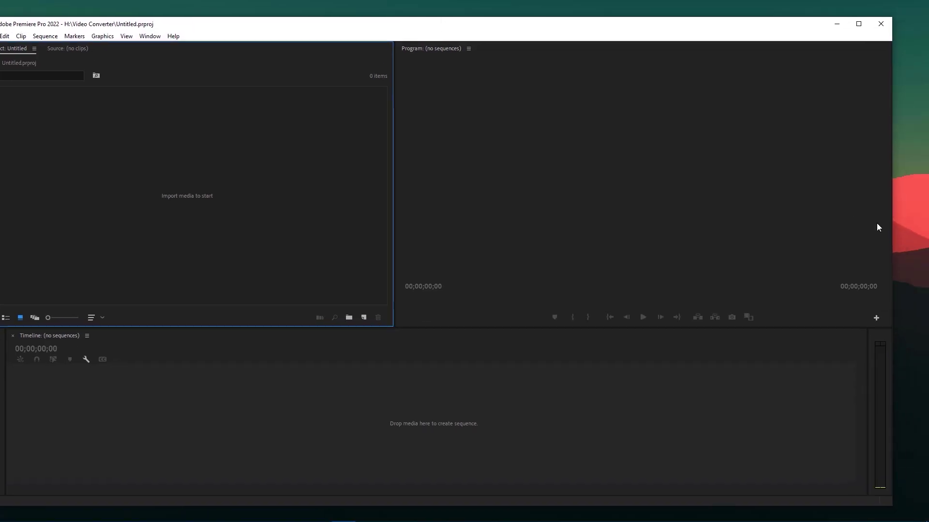
pyautogui.moveTo(894, 220); pyautogui.dragTo(484, 234)
pyautogui.moveTo(237, 28); pyautogui.dragTo(414, 30)
pyautogui.moveTo(717, 231); pyautogui.dragTo(264, 175)
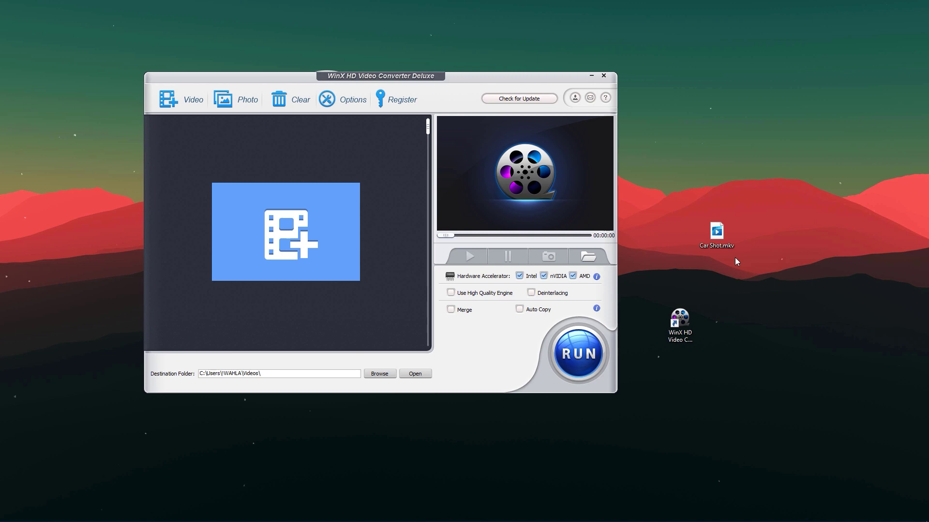
# Step: Add Car Shot.mkv to WinX and browse the Music output profiles
pyautogui.moveTo(717, 243); pyautogui.dragTo(291, 228)
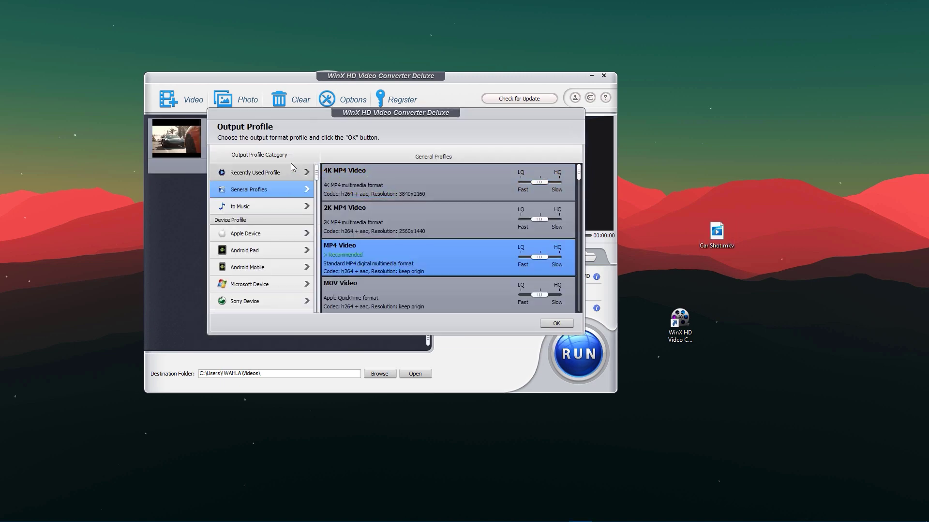
pyautogui.click(265, 207)
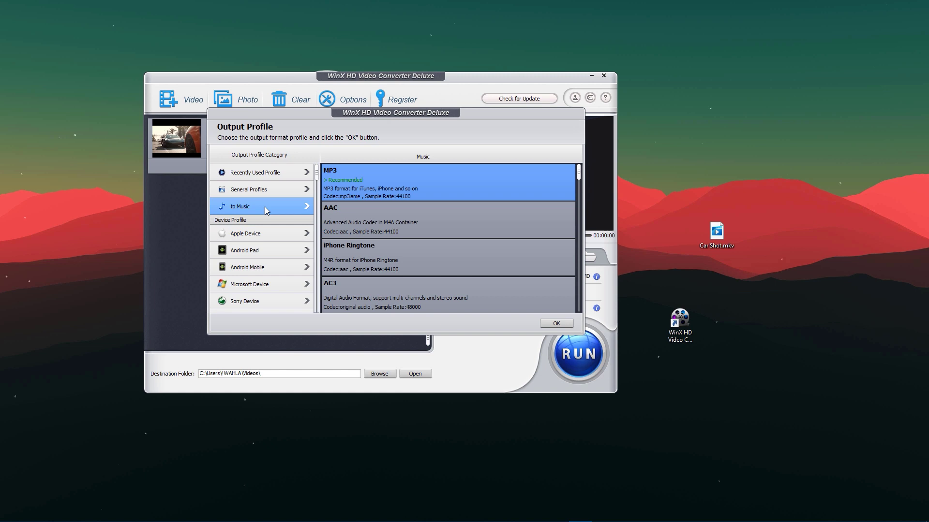
pyautogui.scroll(-4, 412, 242)
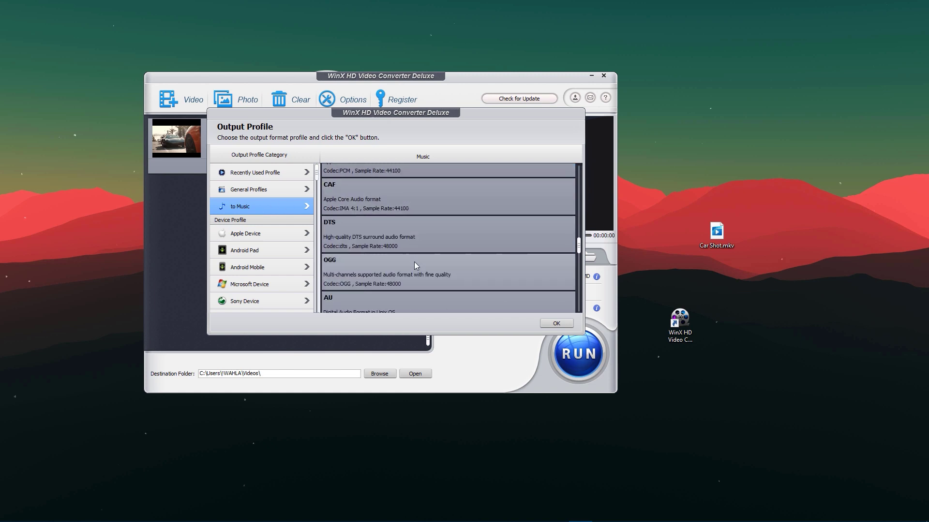
pyautogui.scroll(4, 414, 262)
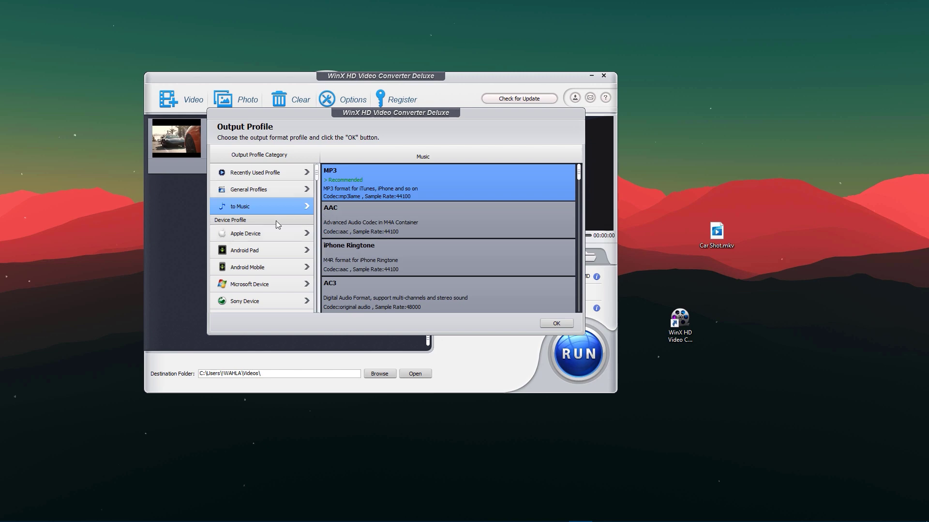
pyautogui.scroll(-2, 277, 222)
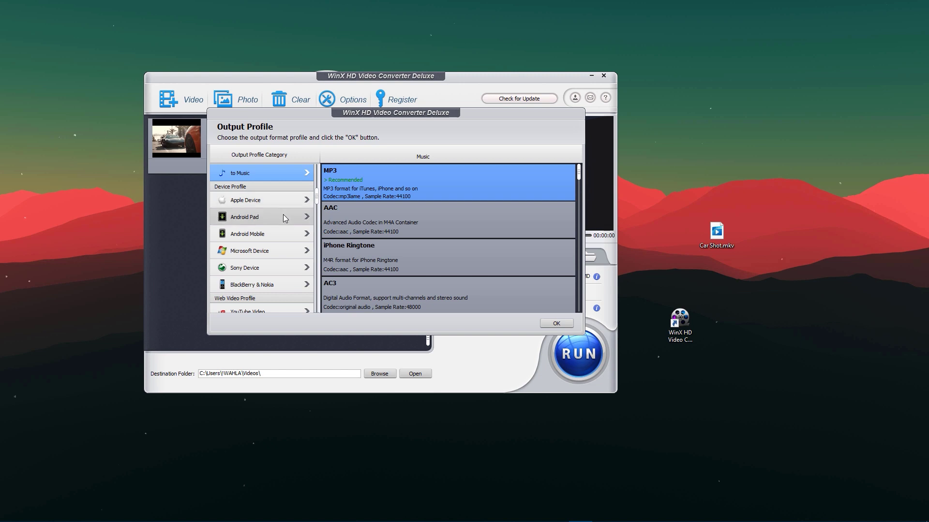
# Step: Look through the YouTube profiles, then choose General Profiles > MP4 Video as the output
pyautogui.click(261, 311)
pyautogui.scroll(-5, 266, 228)
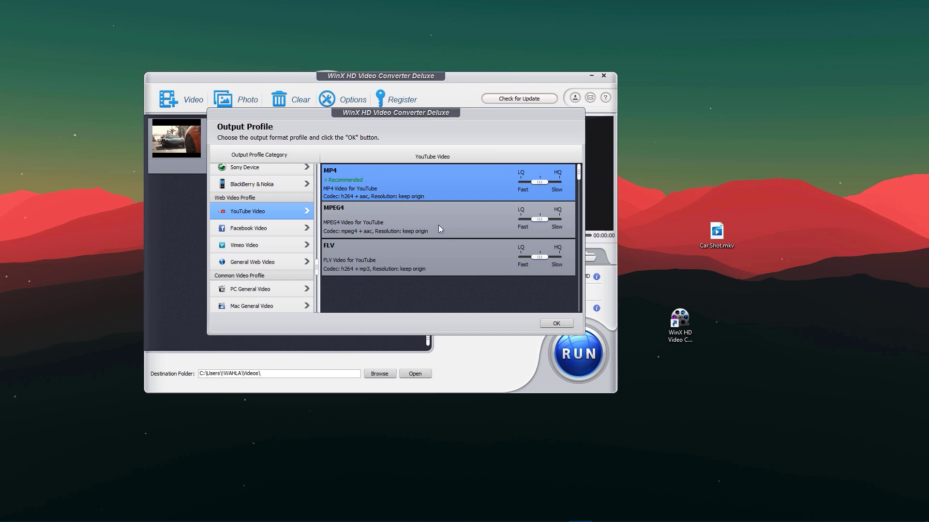
pyautogui.scroll(3, 262, 218)
pyautogui.click(262, 190)
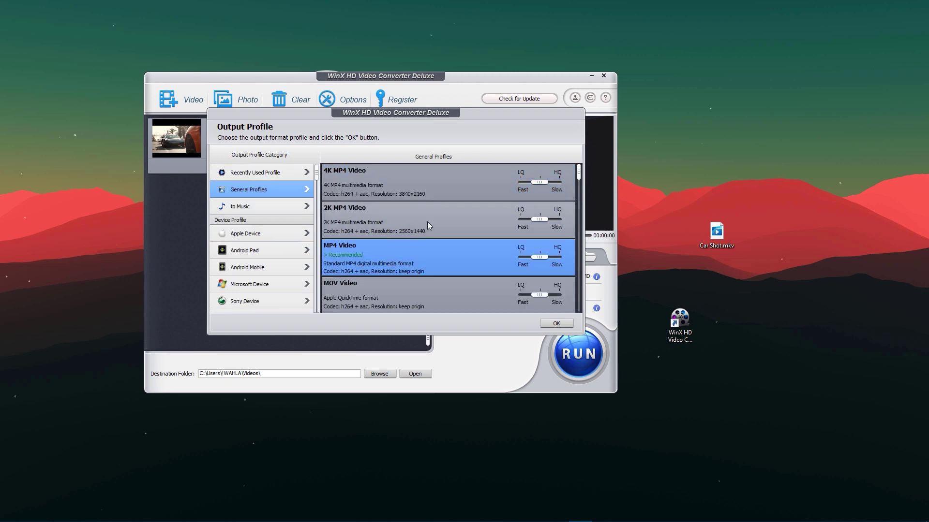
pyautogui.scroll(-1, 340, 232)
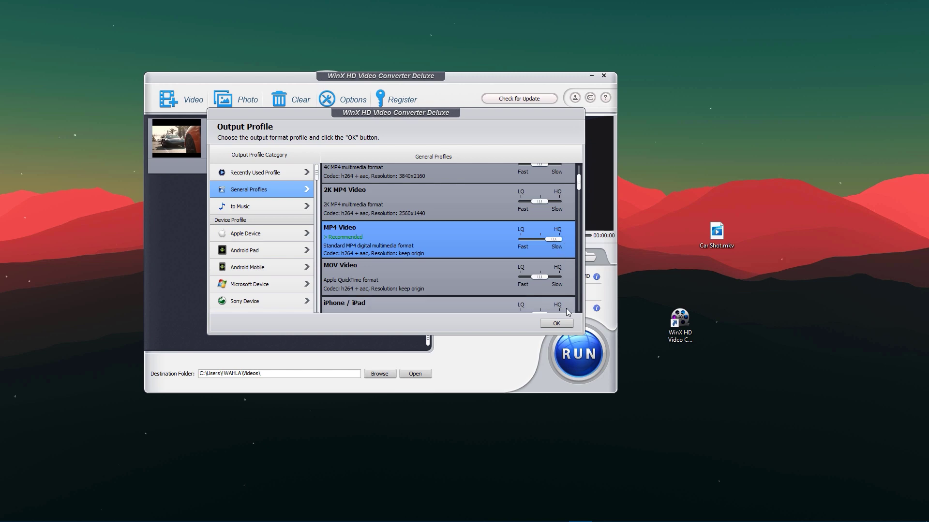
pyautogui.click(560, 324)
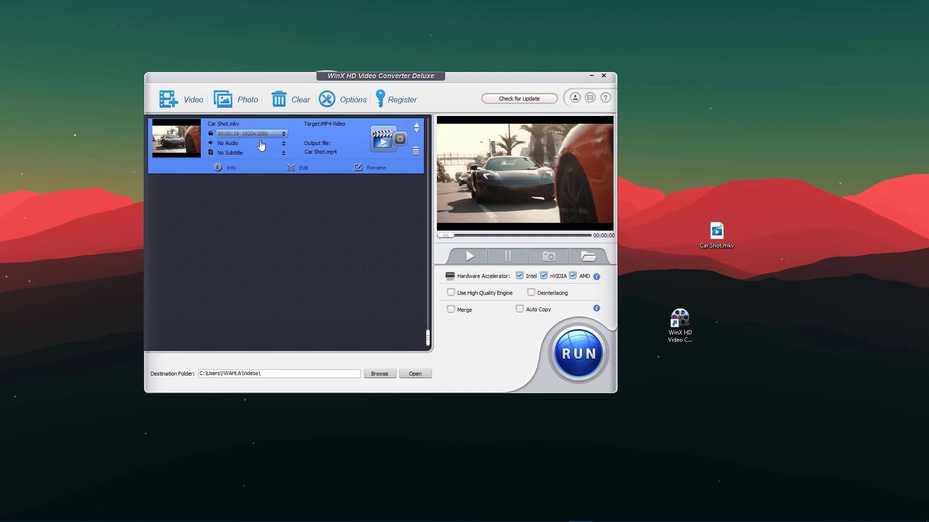
# Step: Keep no subtitle and review the Edit dialog's Subtitle, Crop & Expand and Trim tabs unchanged
pyautogui.click(244, 153)
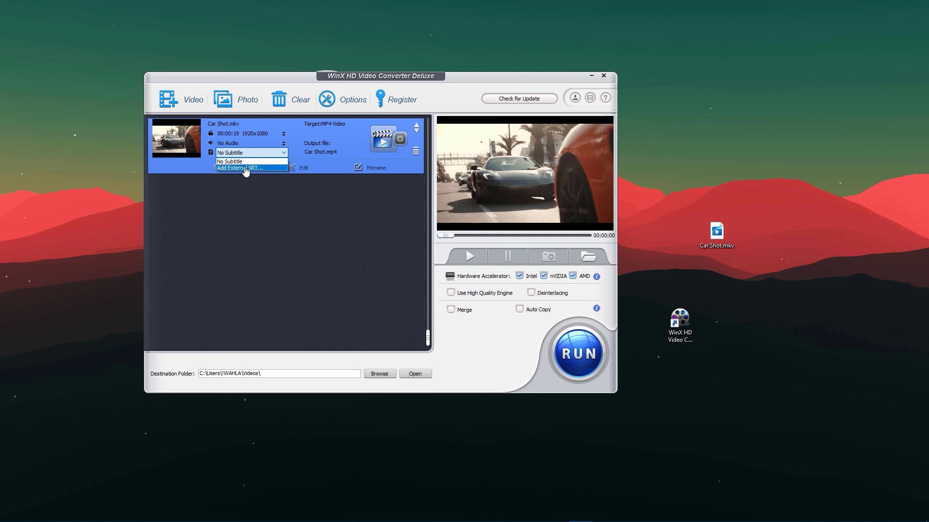
pyautogui.click(278, 199)
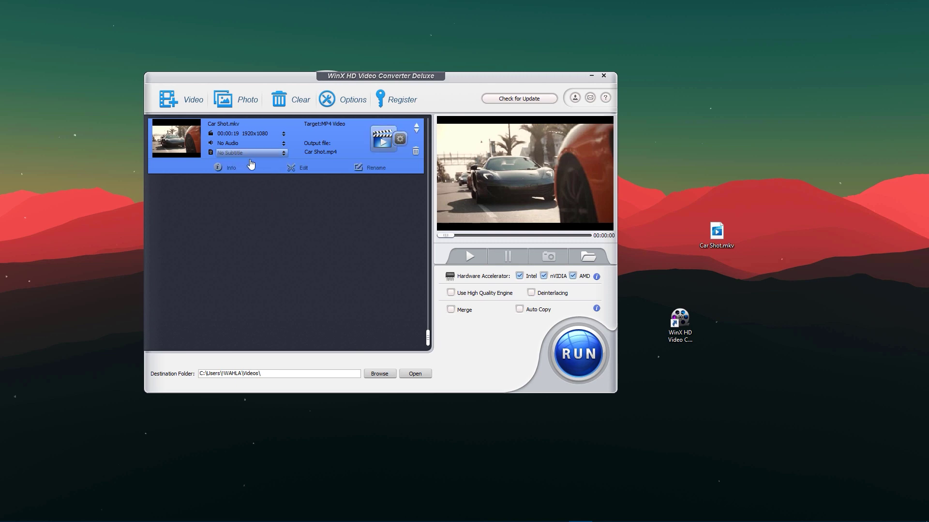
pyautogui.click(298, 175)
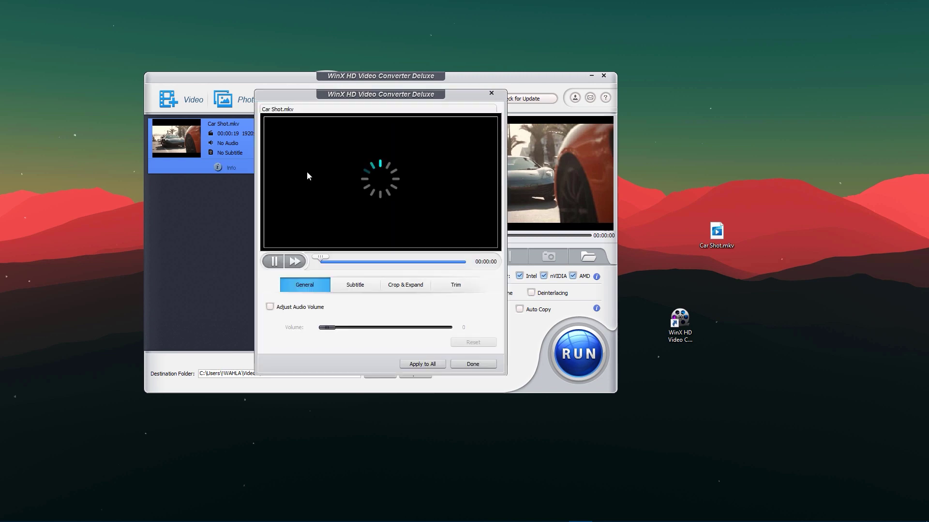
pyautogui.click(274, 260)
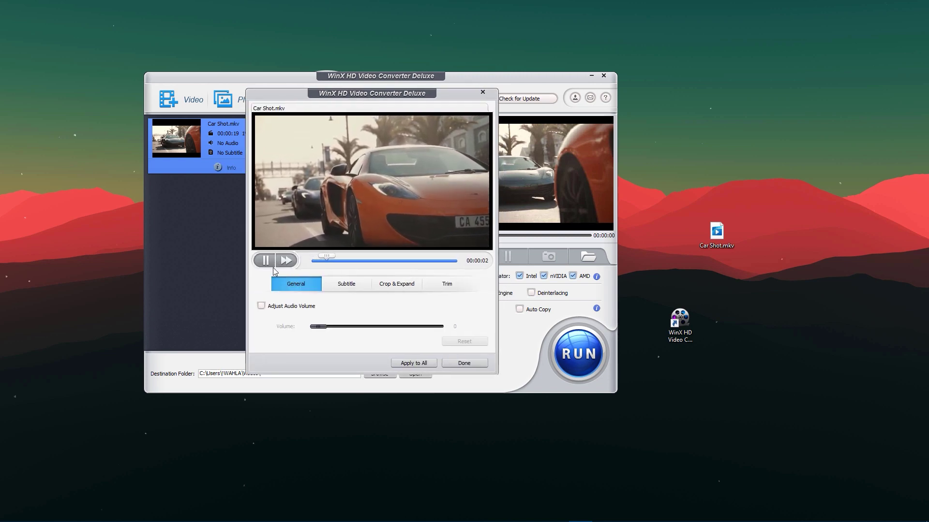
pyautogui.click(346, 287)
pyautogui.click(393, 290)
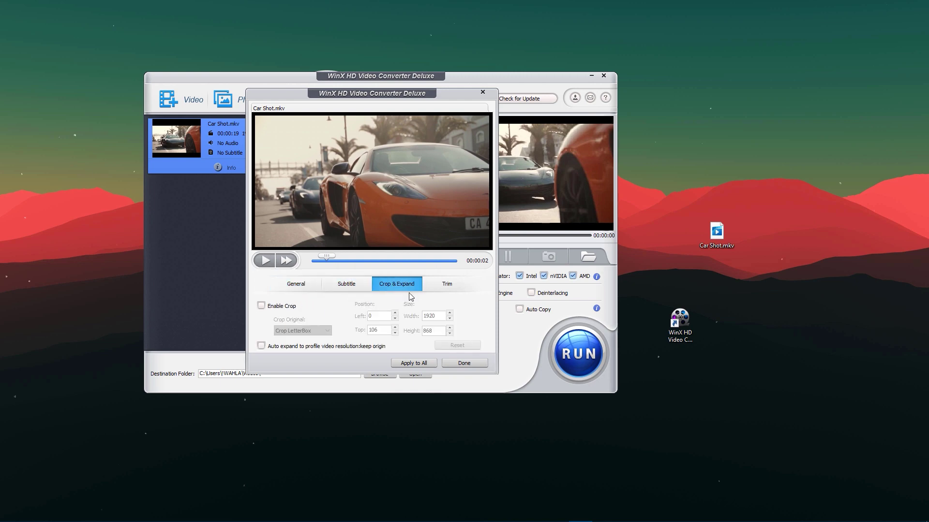
pyautogui.click(439, 286)
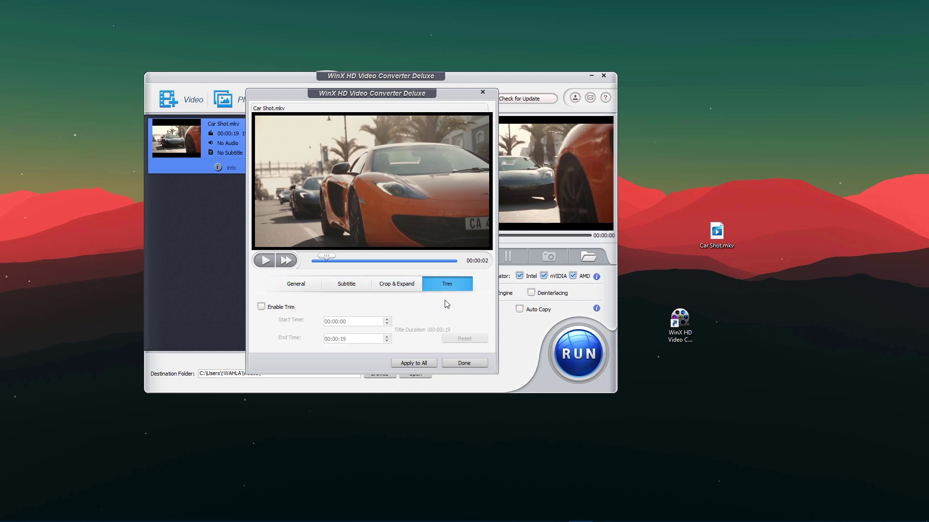
pyautogui.click(465, 363)
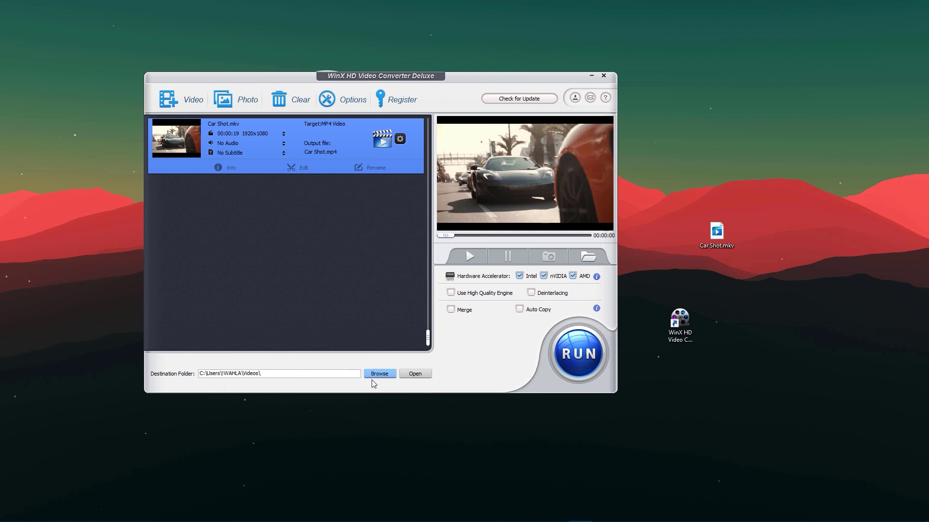
# Step: Run the conversion to Car Shot.mp4 and enlarge the Videos folder window
pyautogui.click(593, 358)
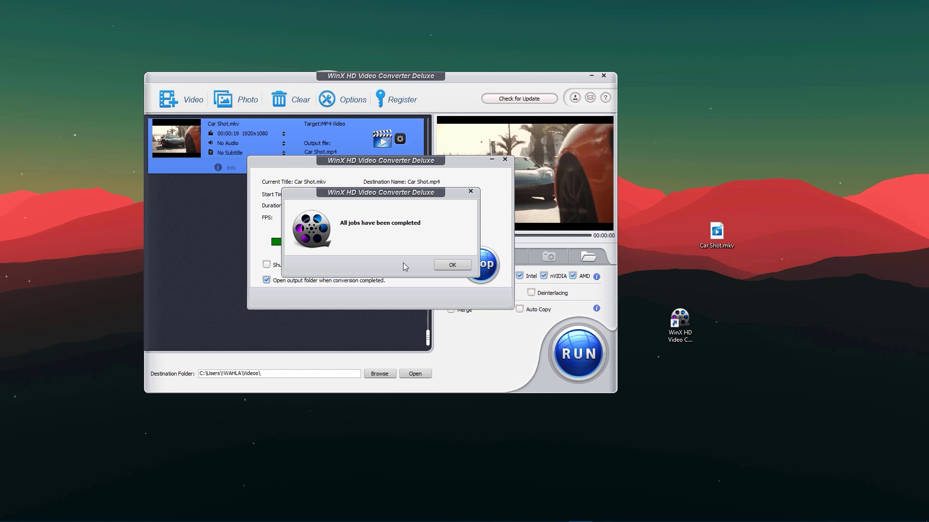
pyautogui.click(453, 265)
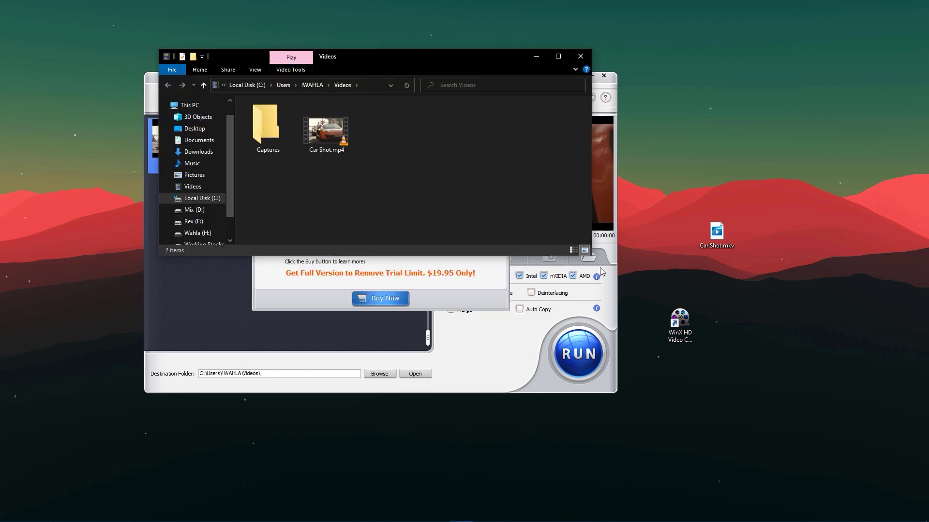
pyautogui.moveTo(589, 256); pyautogui.dragTo(659, 435)
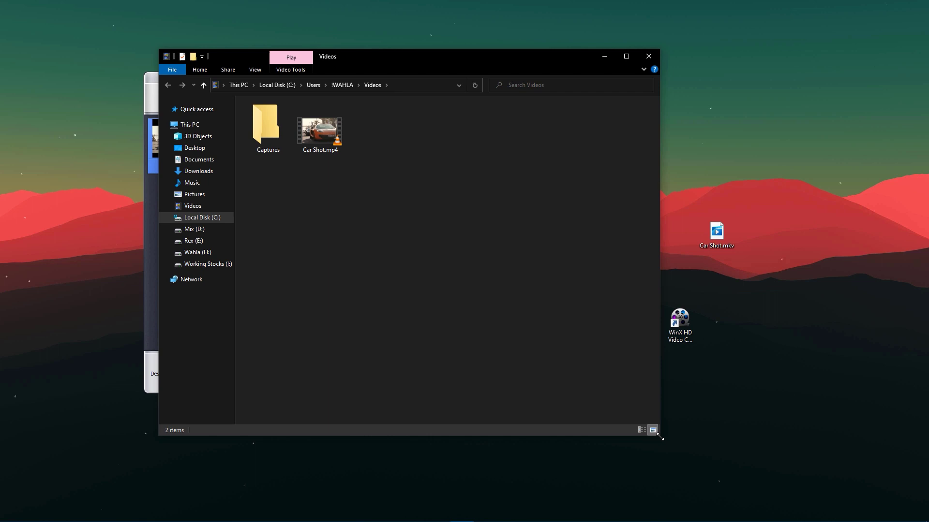
# Step: Check Car Shot.mp4's properties (.mp4 type, 21.1 MB), then return to Premiere Pro
pyautogui.click(307, 152)
pyautogui.rightClick(333, 128)
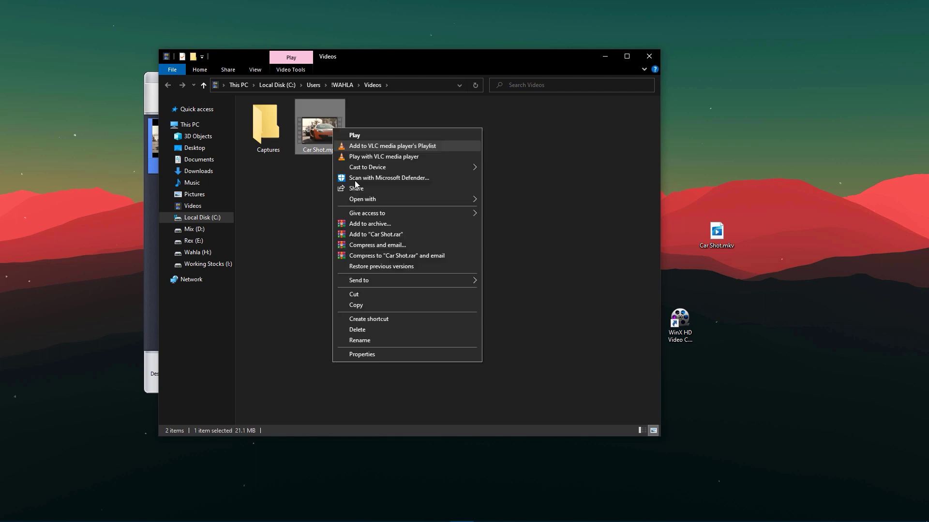
pyautogui.click(426, 358)
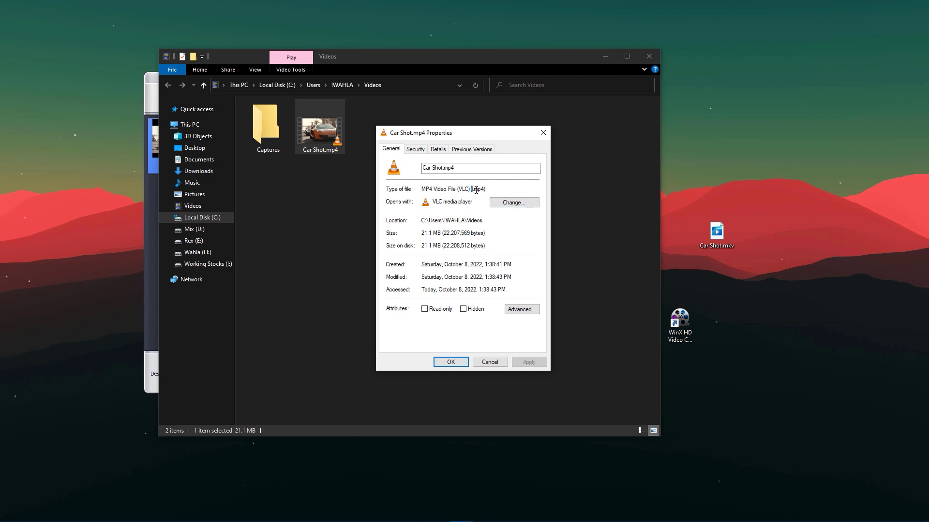
pyautogui.moveTo(471, 189); pyautogui.dragTo(486, 191)
pyautogui.click(543, 132)
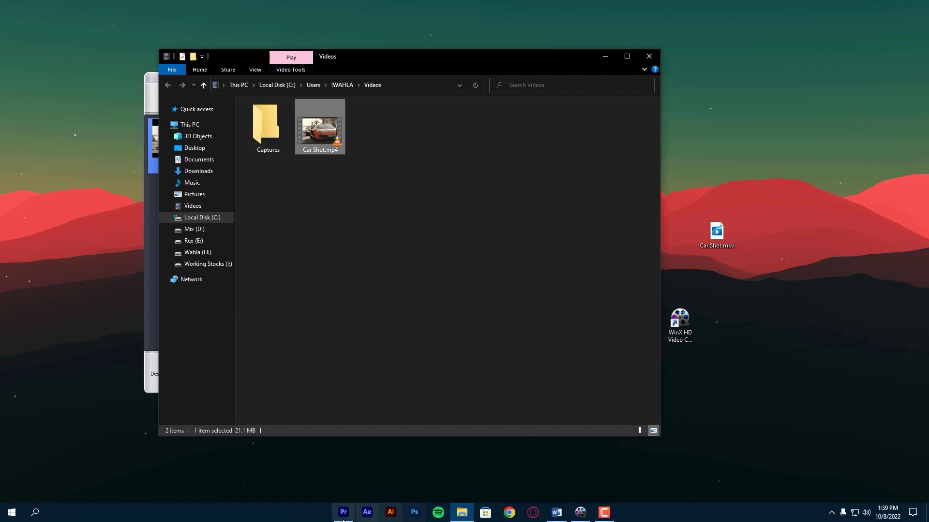
pyautogui.click(344, 513)
pyautogui.moveTo(452, 27); pyautogui.dragTo(389, 22)
# Step: Import Car Shot.mp4 from Videos into Premiere and scrub it to about 17 seconds in the Source monitor
pyautogui.click(642, 121)
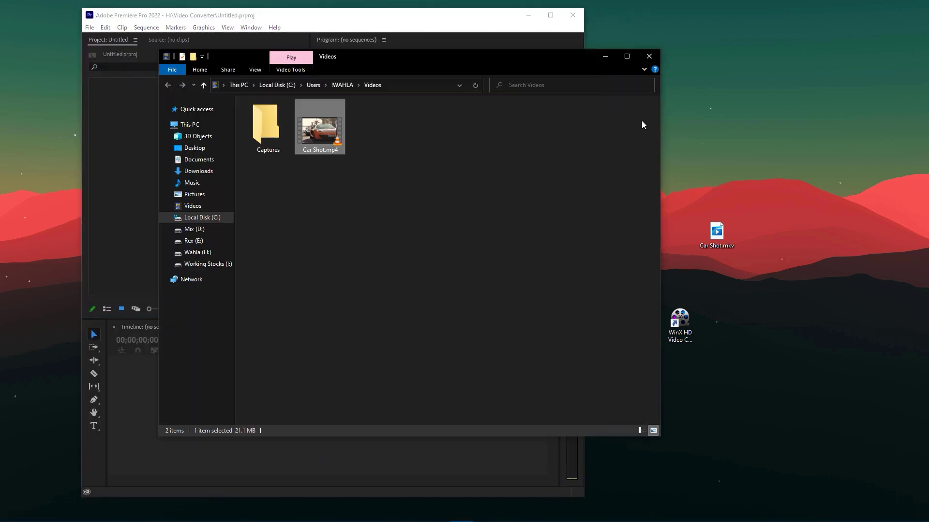
pyautogui.moveTo(460, 61); pyautogui.dragTo(758, 71)
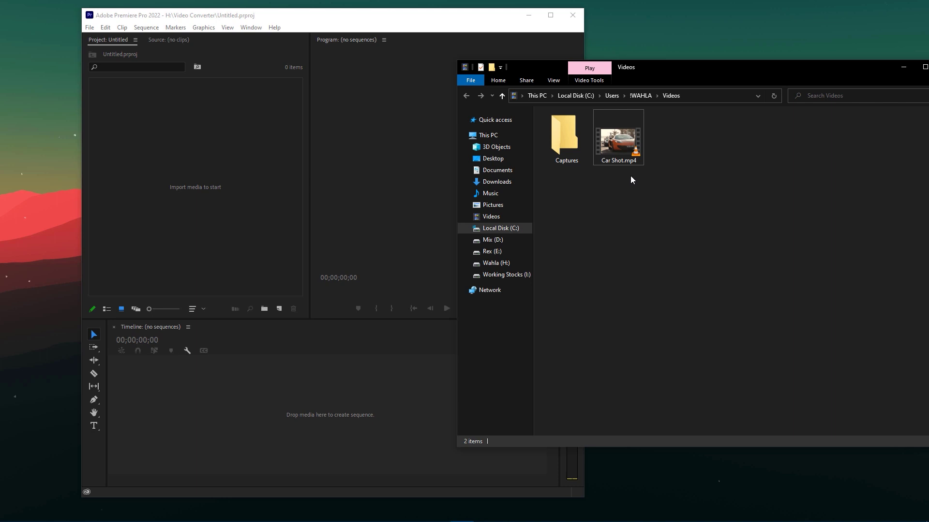
pyautogui.moveTo(619, 145); pyautogui.dragTo(260, 249)
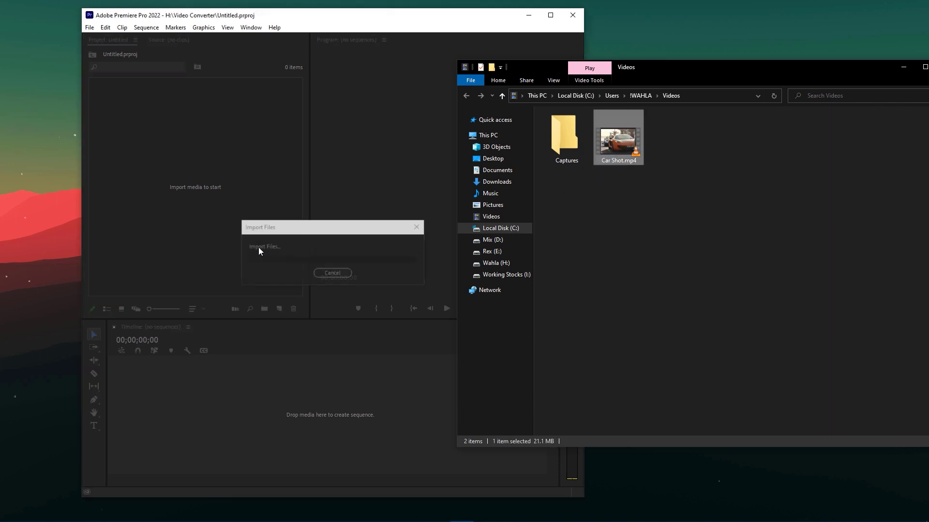
pyautogui.click(177, 183)
pyautogui.doubleClick(139, 102)
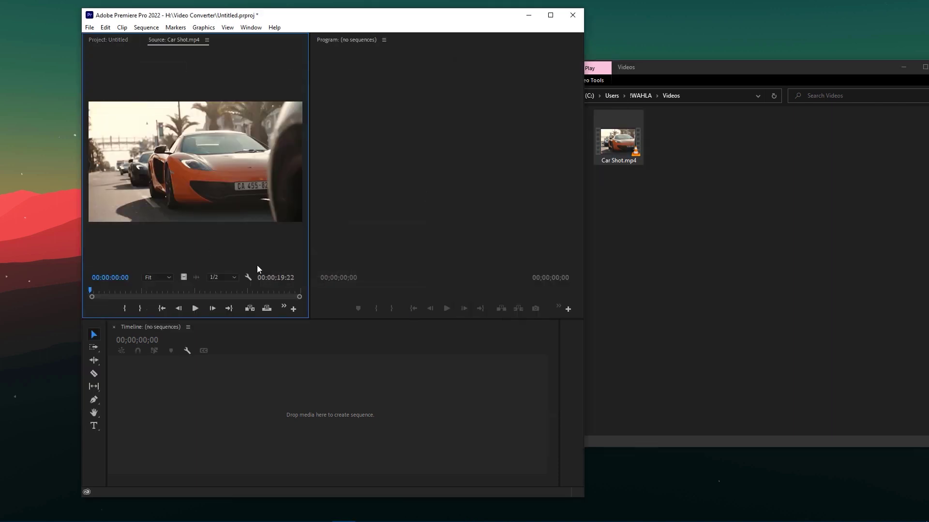
pyautogui.moveTo(105, 292); pyautogui.dragTo(272, 302)
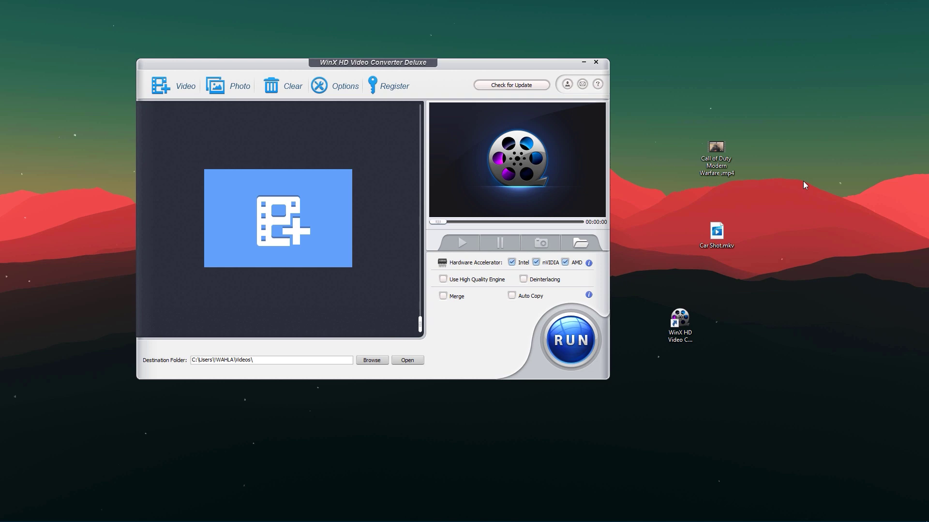
pyautogui.doubleClick(711, 165)
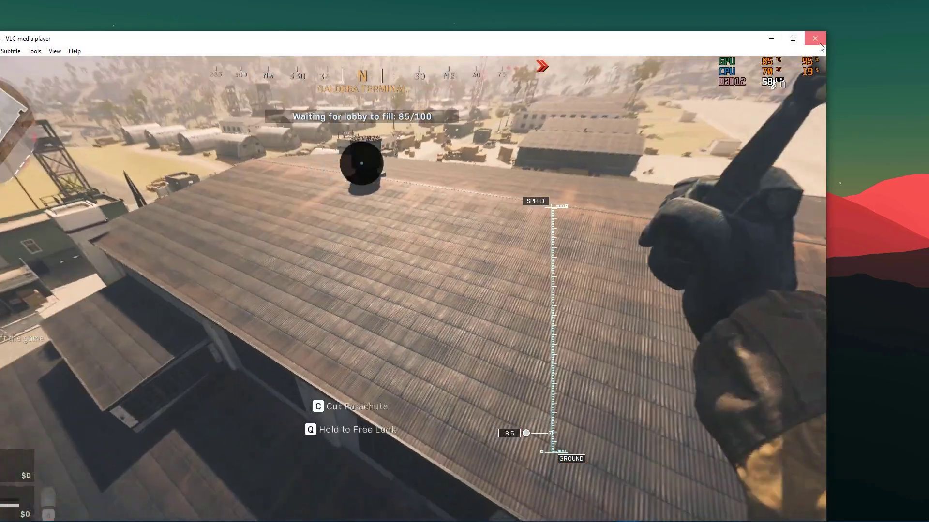
pyautogui.hotkey('alt', 'F4')
pyautogui.rightClick(712, 147)
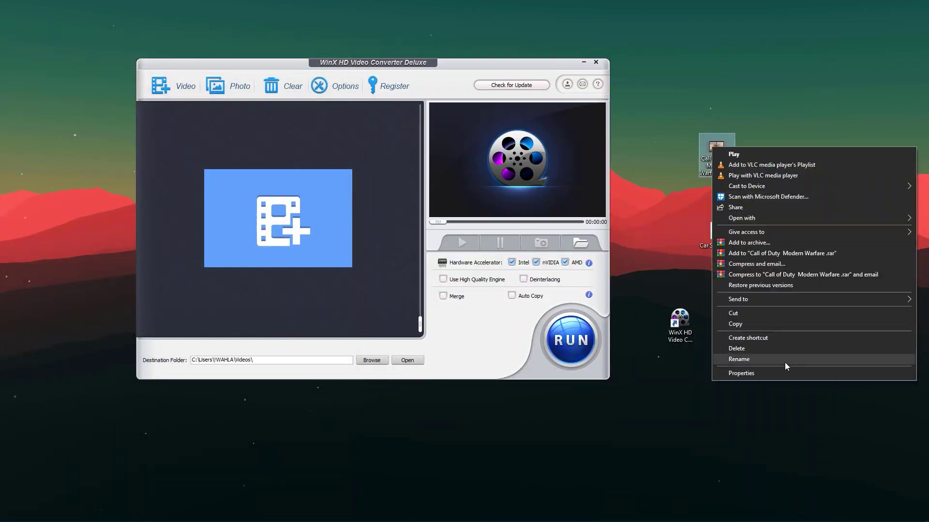
pyautogui.click(774, 373)
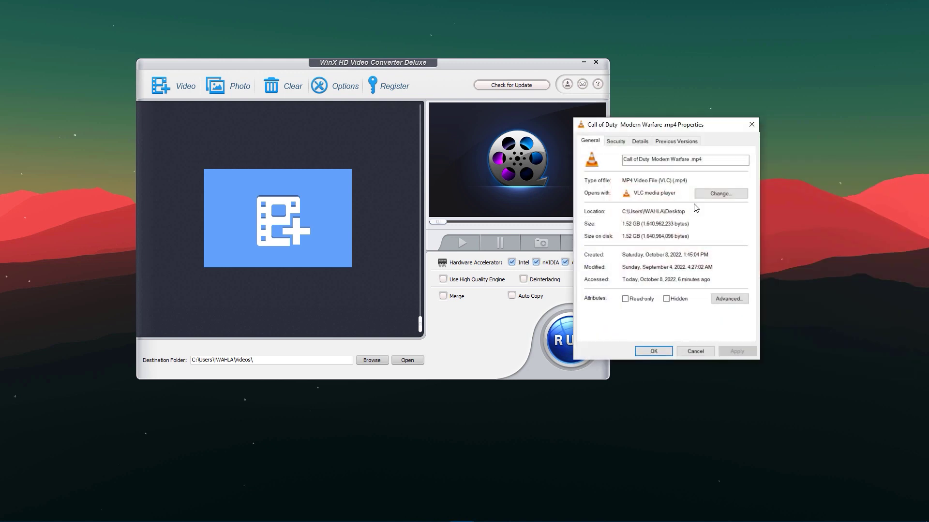
pyautogui.click(752, 125)
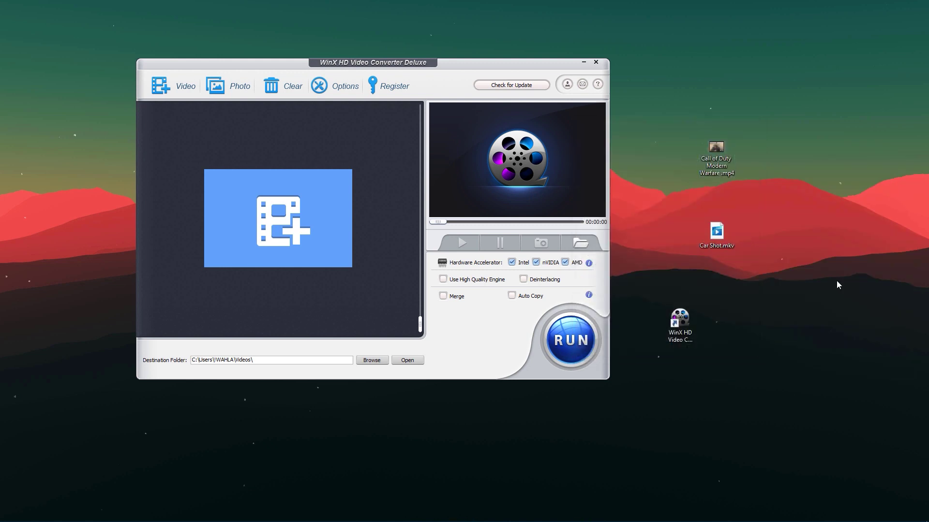
# Step: Add the Call of Duty Modern Warfare video, target General Profiles > MP4 Video, and convert it
pyautogui.moveTo(737, 174); pyautogui.dragTo(347, 236)
pyautogui.click(248, 189)
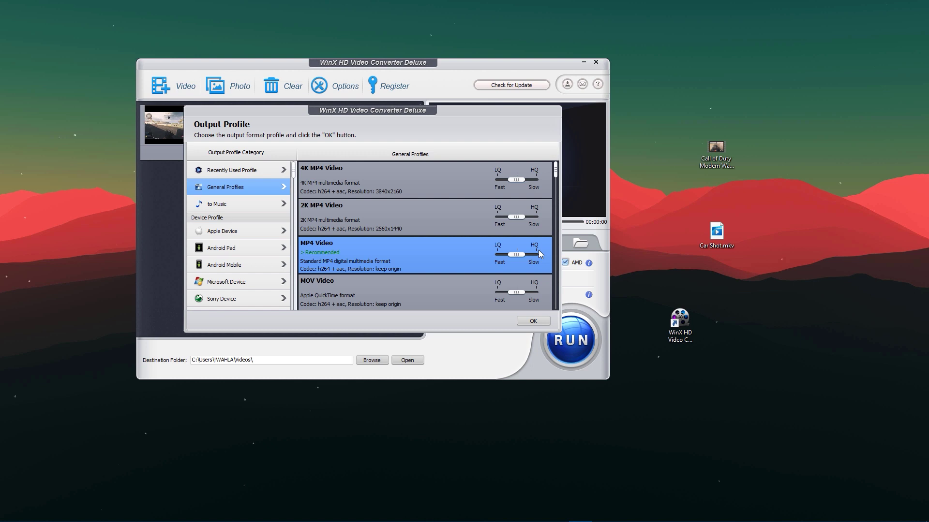
pyautogui.click(533, 321)
pyautogui.click(569, 338)
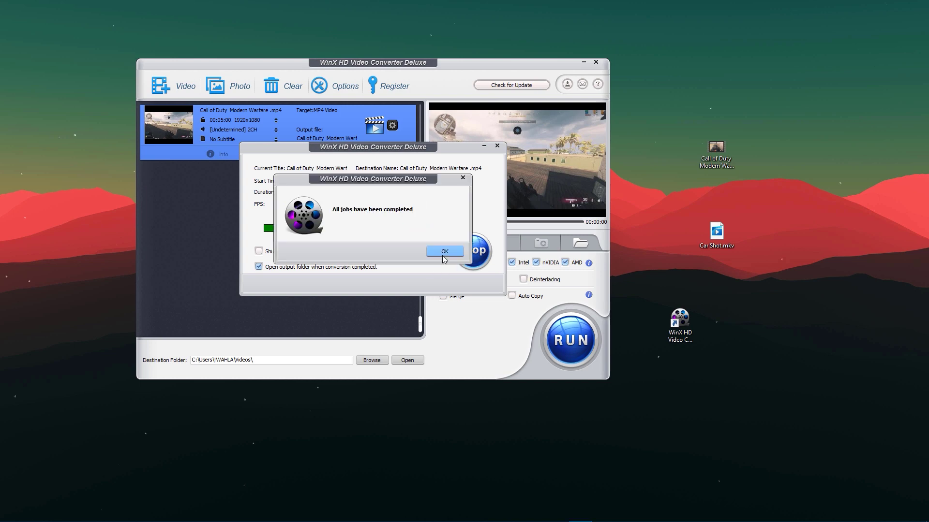
# Step: Dismiss the completion message and check the converted Call of Duty MP4's properties: 416 MB
pyautogui.click(445, 251)
pyautogui.rightClick(156, 73)
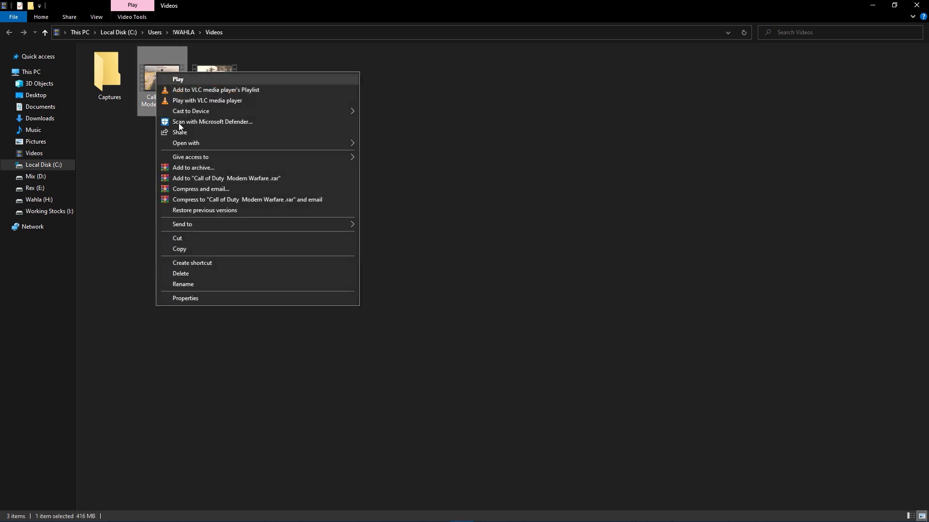
pyautogui.click(231, 298)
pyautogui.moveTo(286, 88); pyautogui.dragTo(374, 103)
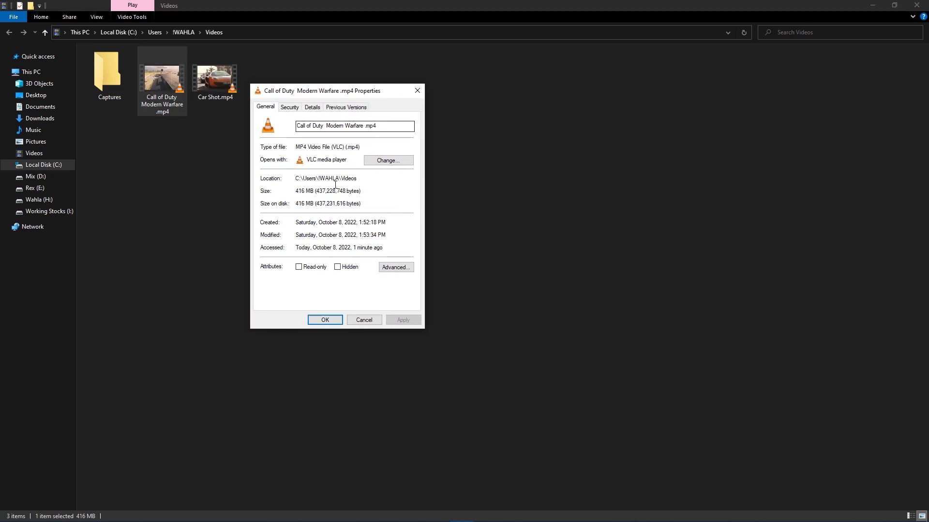